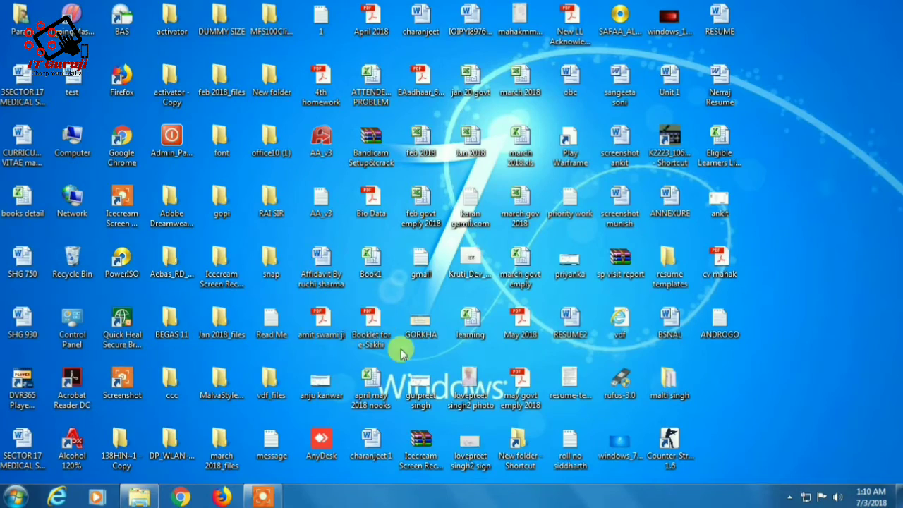
Open the Computer window and view the general properties of Removable Disk (G:), closing the dialog without changes.
double_click(74, 144)
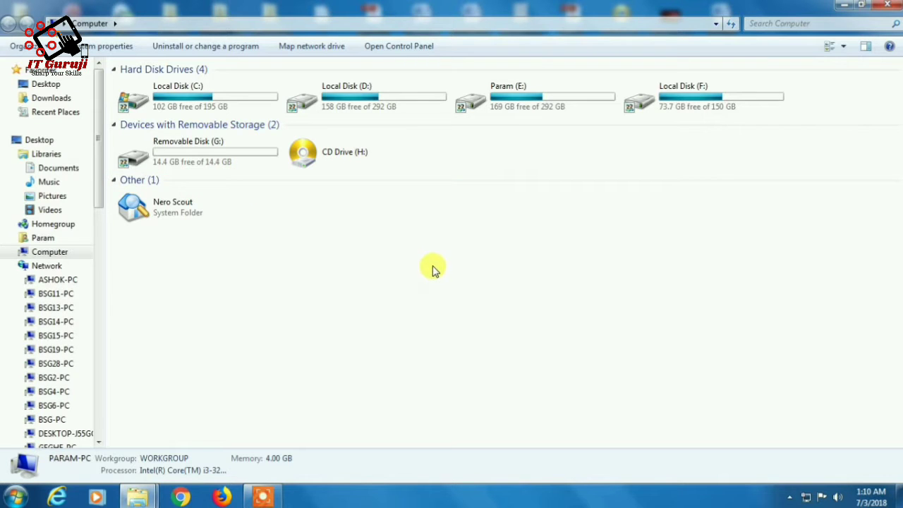
left_click(208, 157)
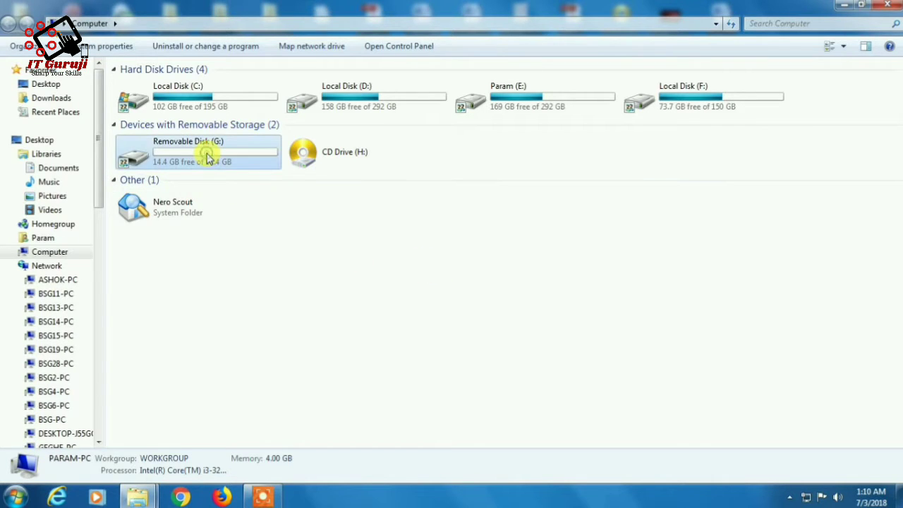
key("shift+F10")
left_click(296, 433)
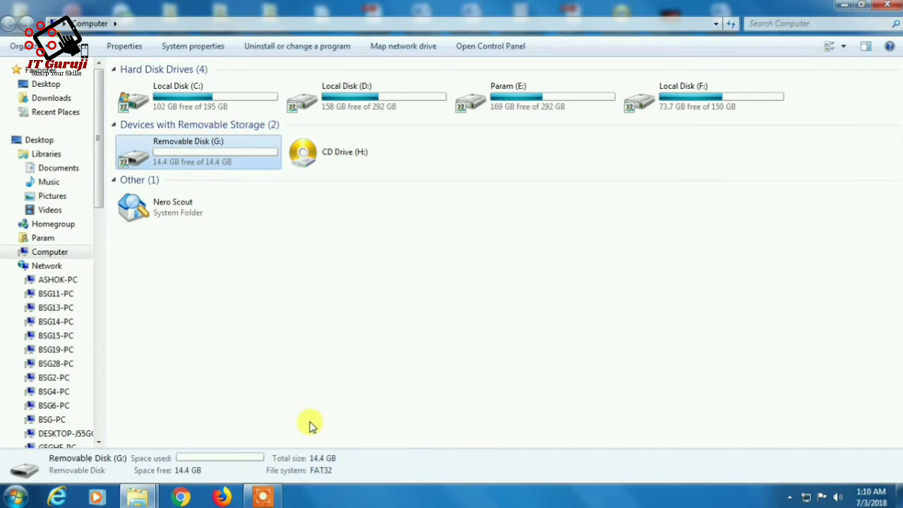
left_click(218, 328)
left_click(210, 147)
key("shift+F10")
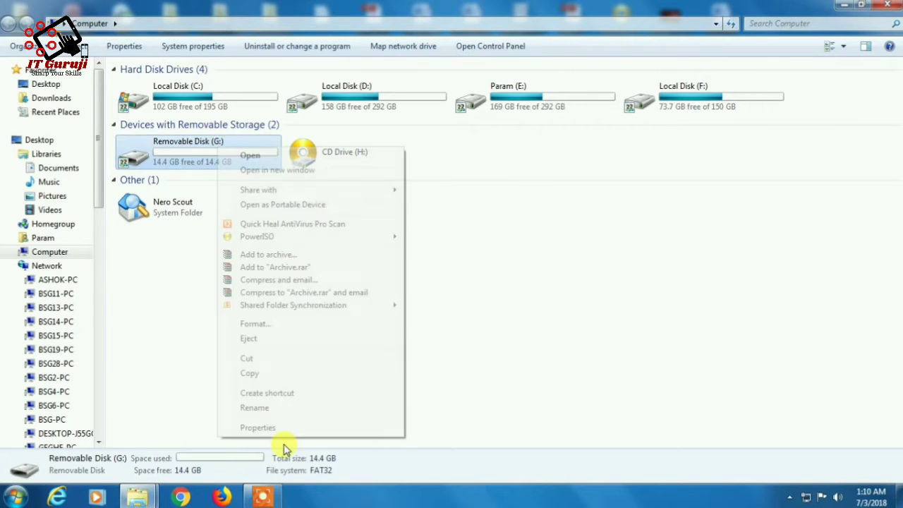
left_click(294, 426)
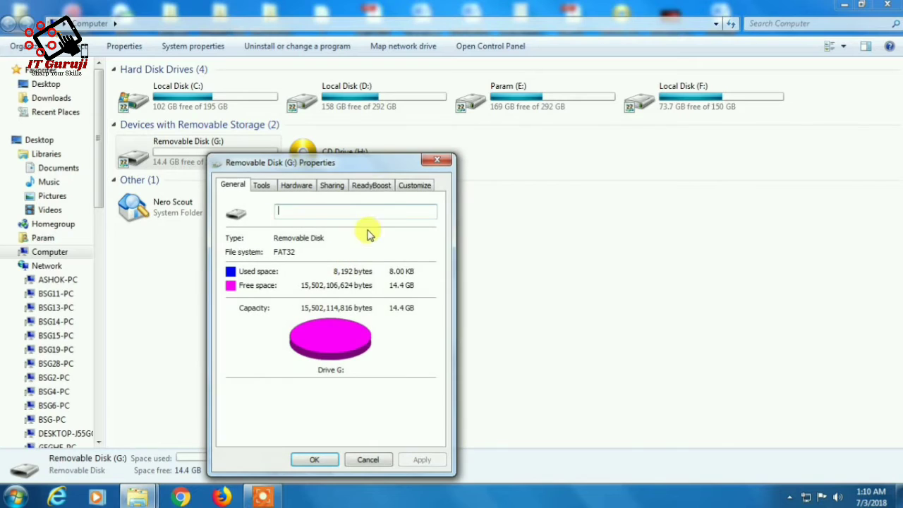
left_click(429, 164)
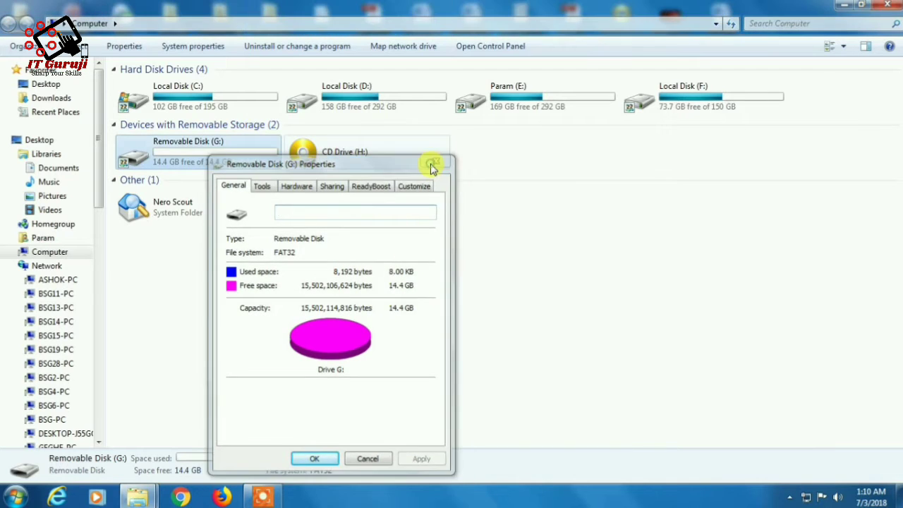
left_click(389, 254)
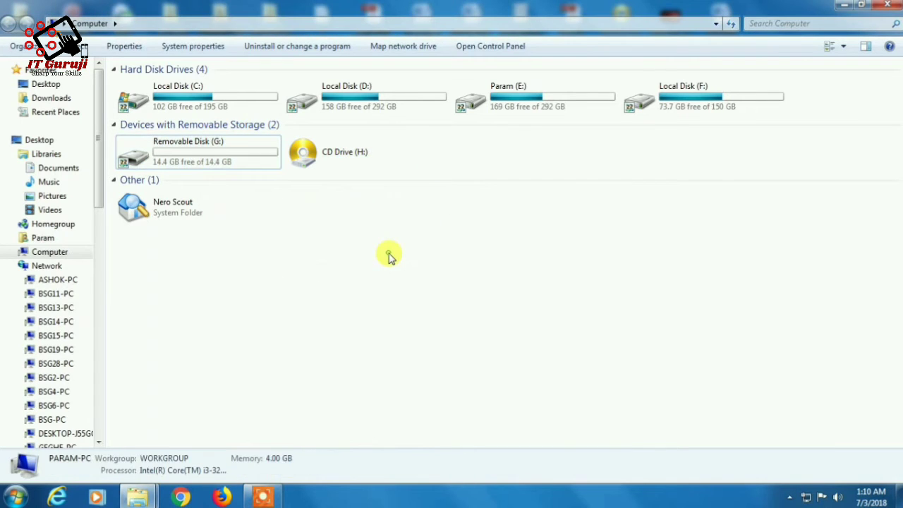
Look at the contents of Removable Disk (G:) and return to the Computer drive list.
right_click(184, 155)
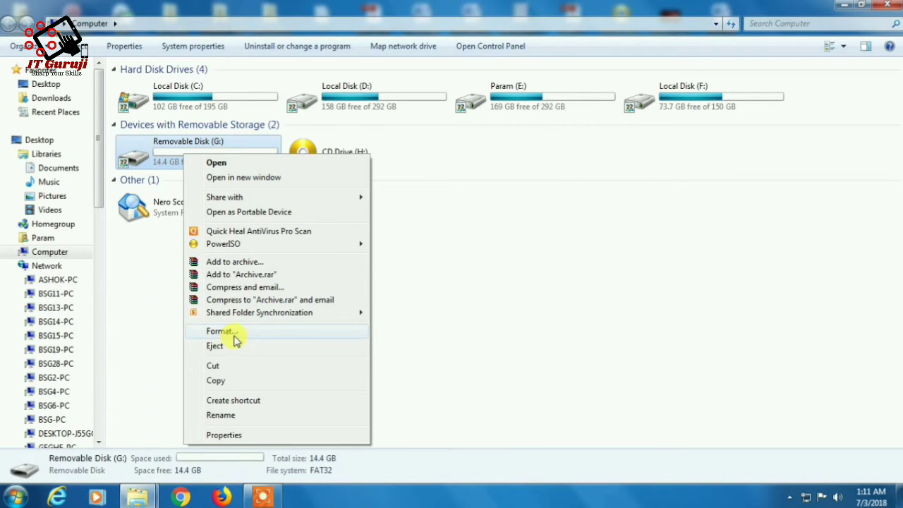
double_click(169, 162)
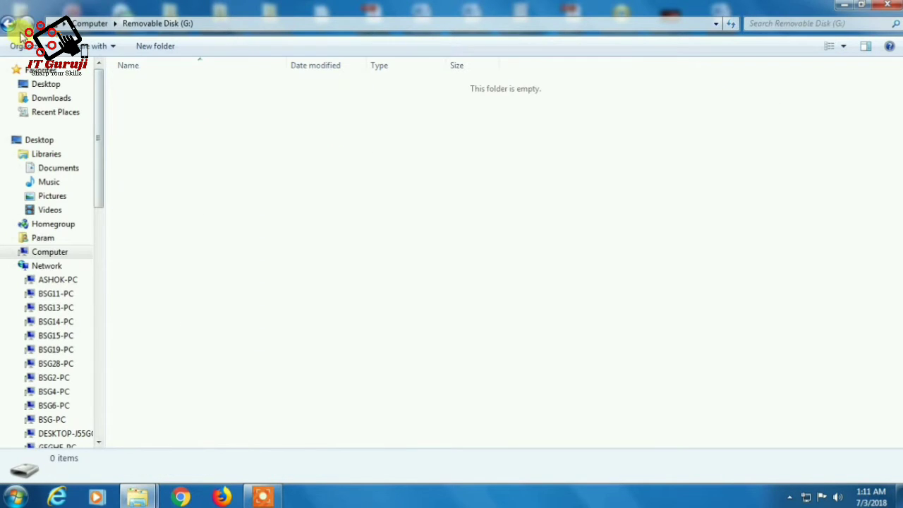
left_click(12, 24)
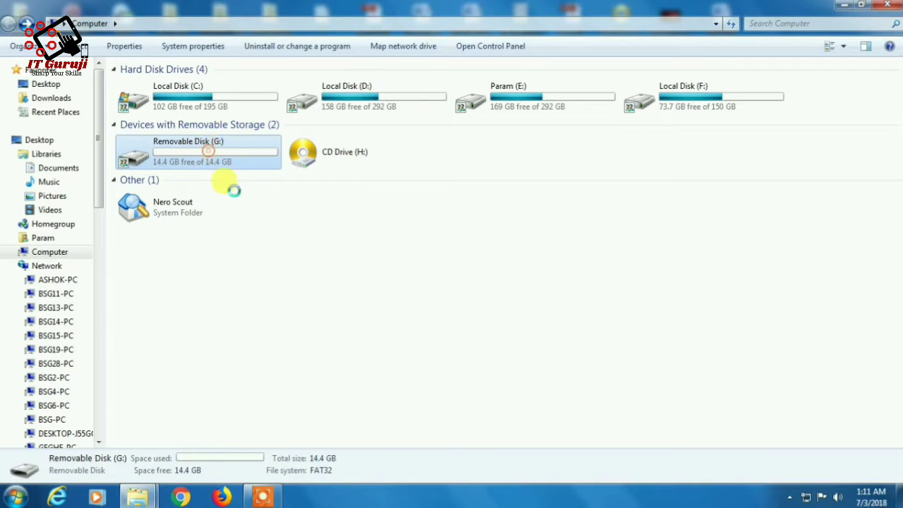
Enable ReadyBoost on Removable Disk (G:) with the Use this device option, reserving 4094 MB for system speed, and apply it.
right_click(209, 151)
left_click(282, 432)
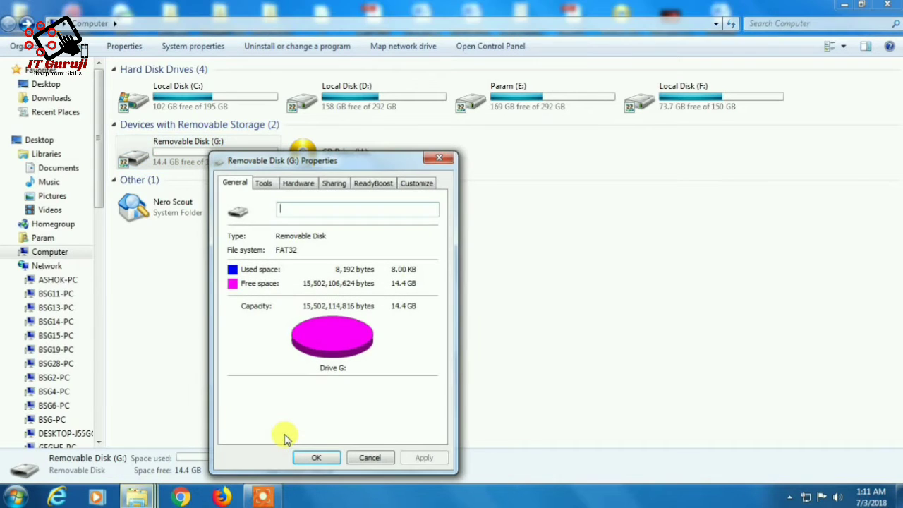
left_click(370, 185)
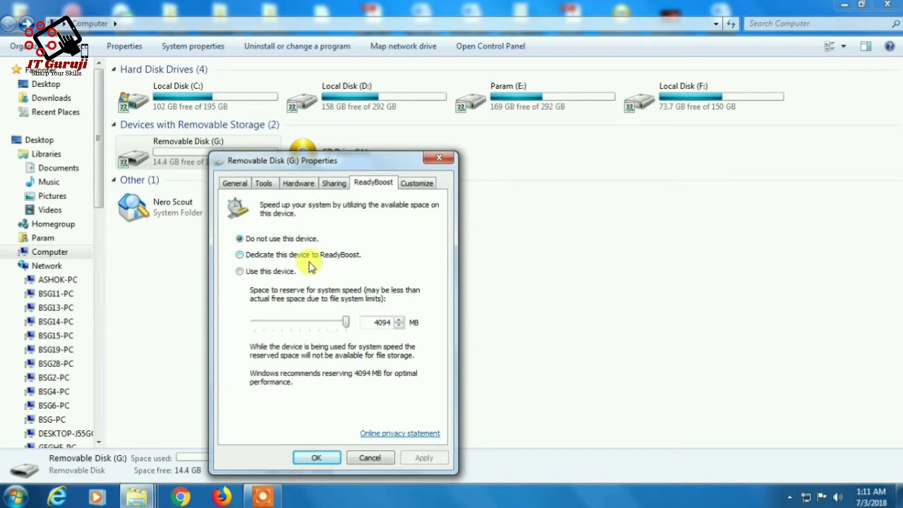
left_click(252, 275)
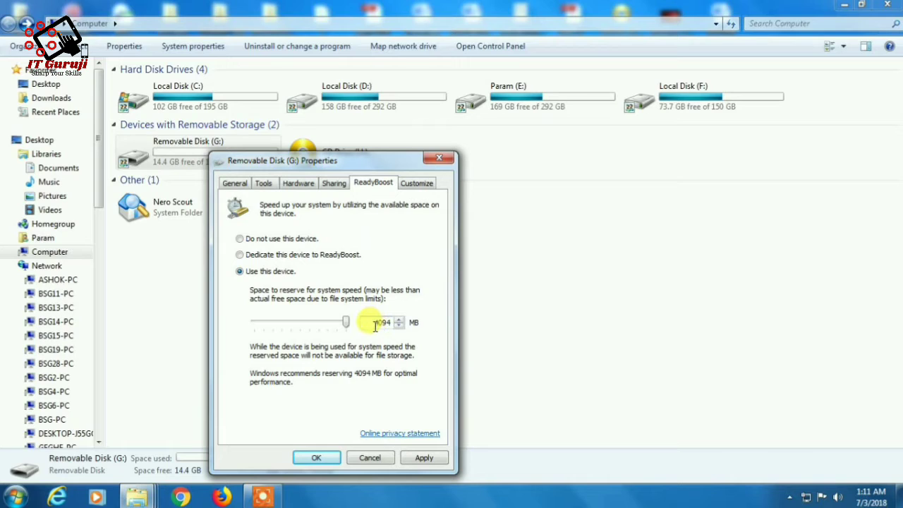
left_click_drag(372, 326, 393, 321)
left_click(375, 322)
left_click(421, 458)
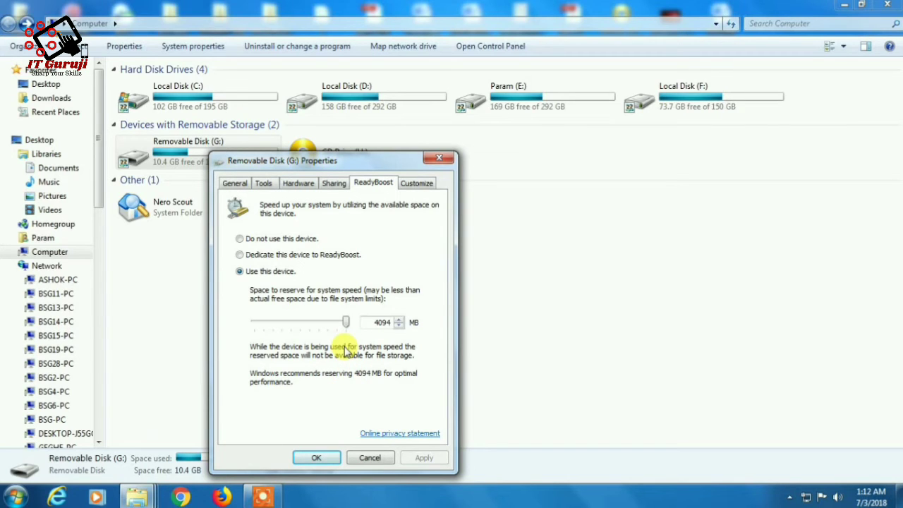
left_click(323, 457)
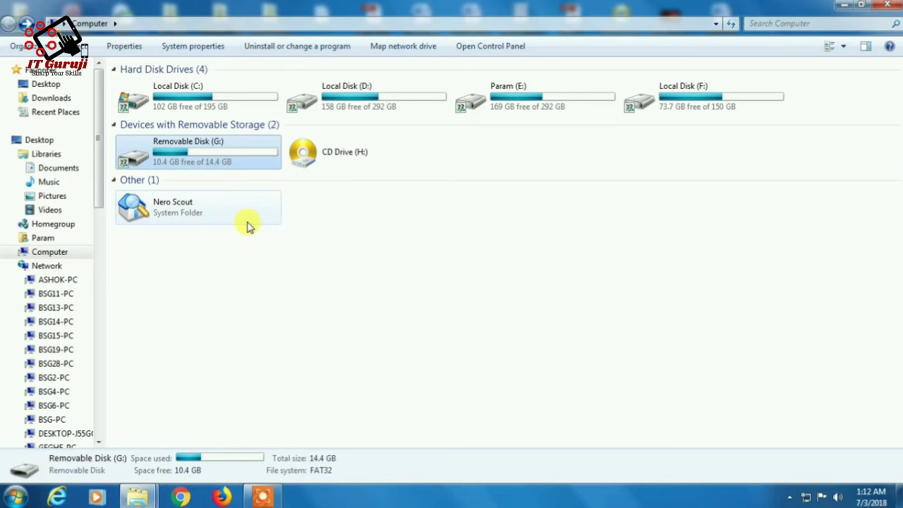
Refresh the drive list, minimize the Computer window and refresh the desktop.
right_click(246, 249)
left_click(293, 304)
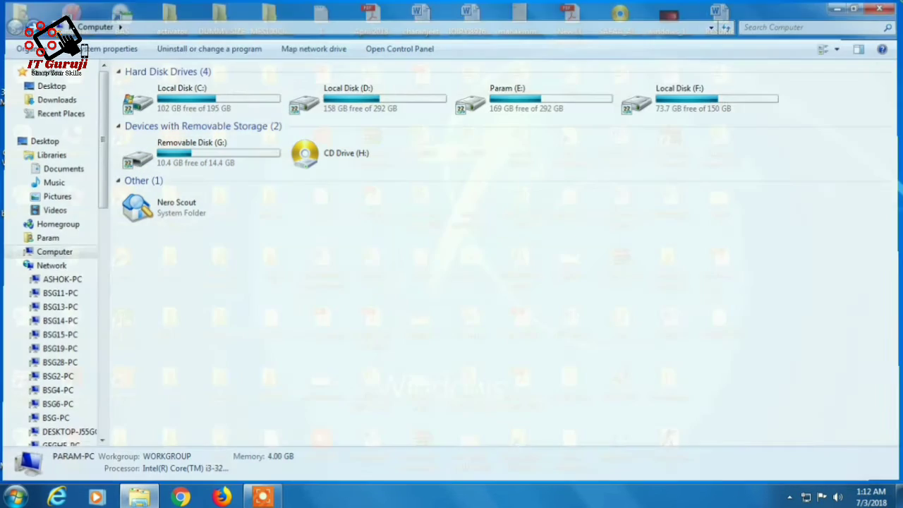
left_click(845, 5)
right_click(847, 118)
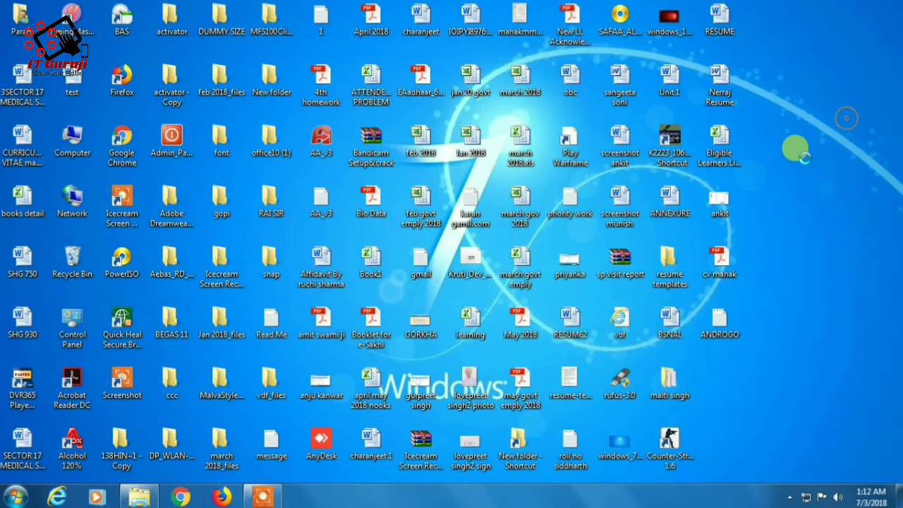
left_click(802, 164)
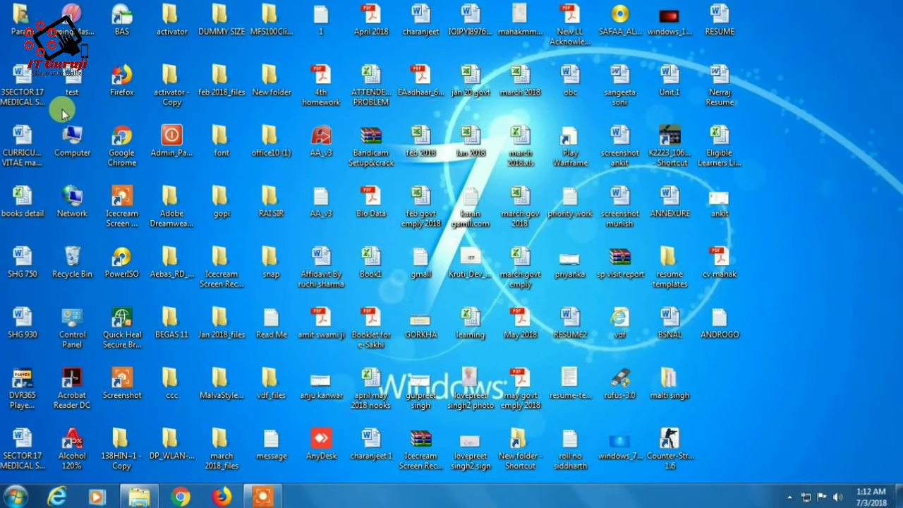
Open Computer from the desktop, check Removable Disk (G:) for the ReadyBoost cache file and return to the drive list.
double_click(84, 154)
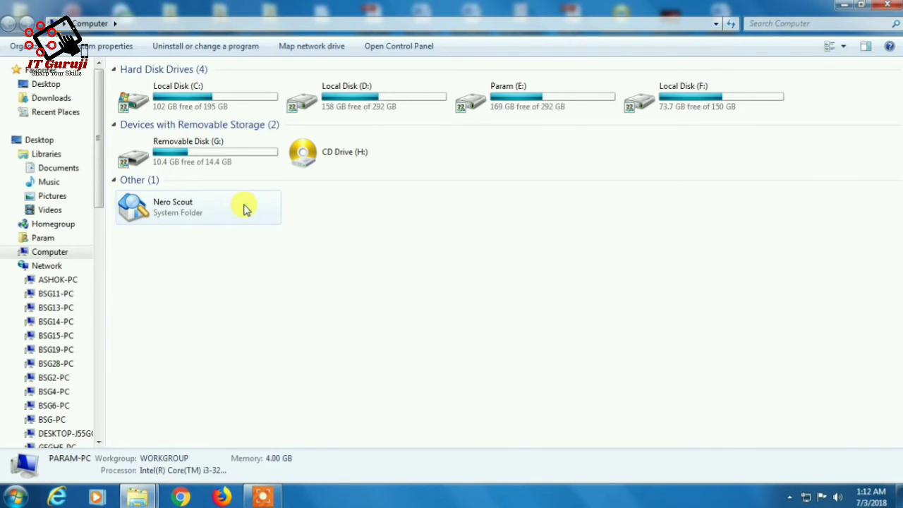
double_click(205, 161)
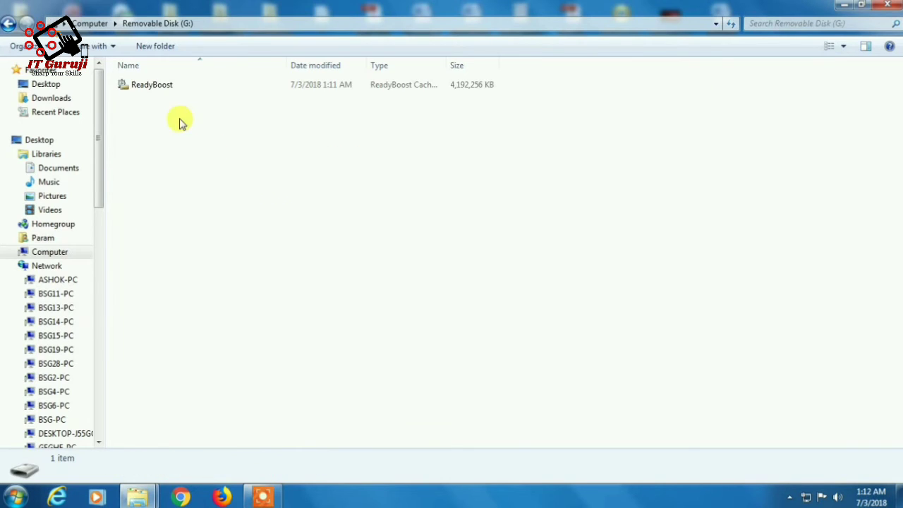
left_click(9, 23)
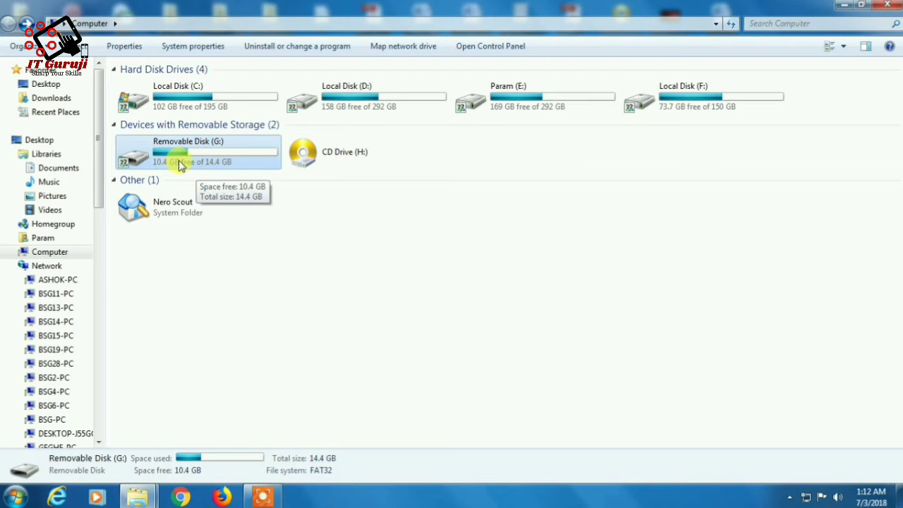
View the properties of Removable Disk (G:) once more and close the dialog without changes.
right_click(179, 160)
left_click(244, 441)
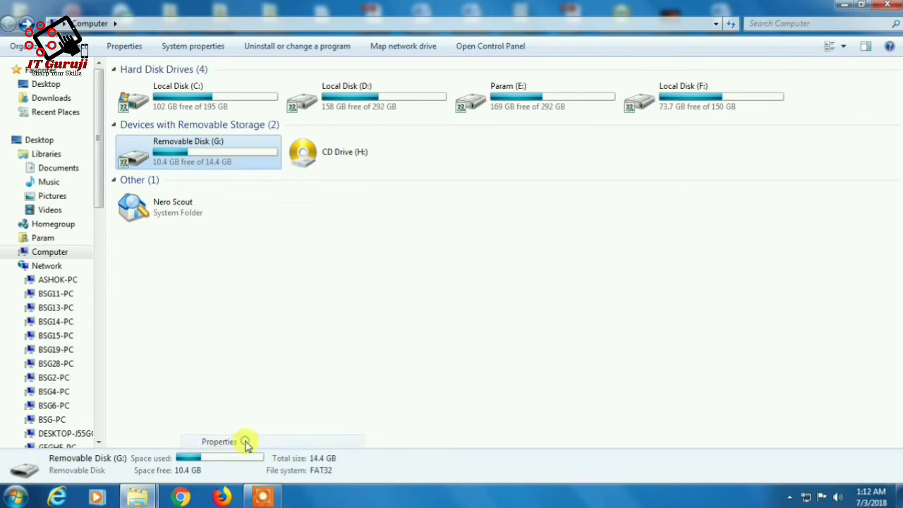
left_click(414, 167)
left_click(409, 212)
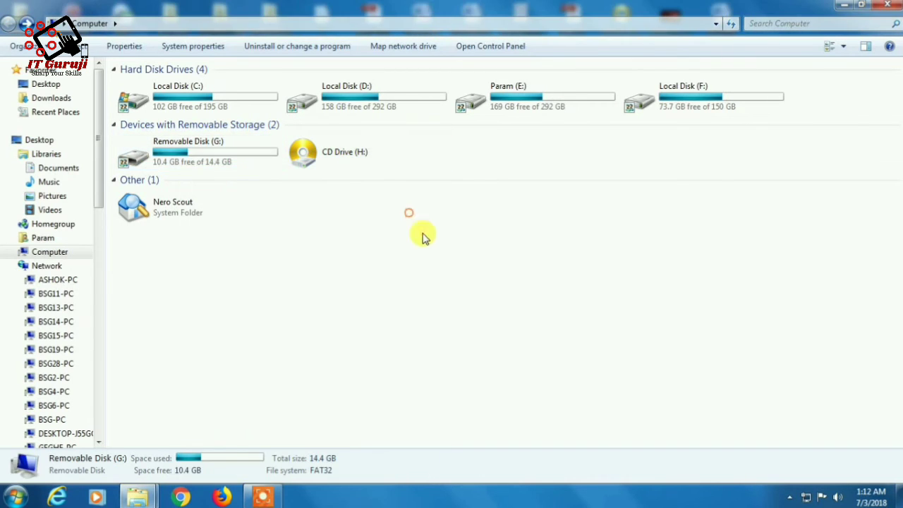
Refresh the drive list and close the Computer window.
right_click(410, 214)
left_click(450, 265)
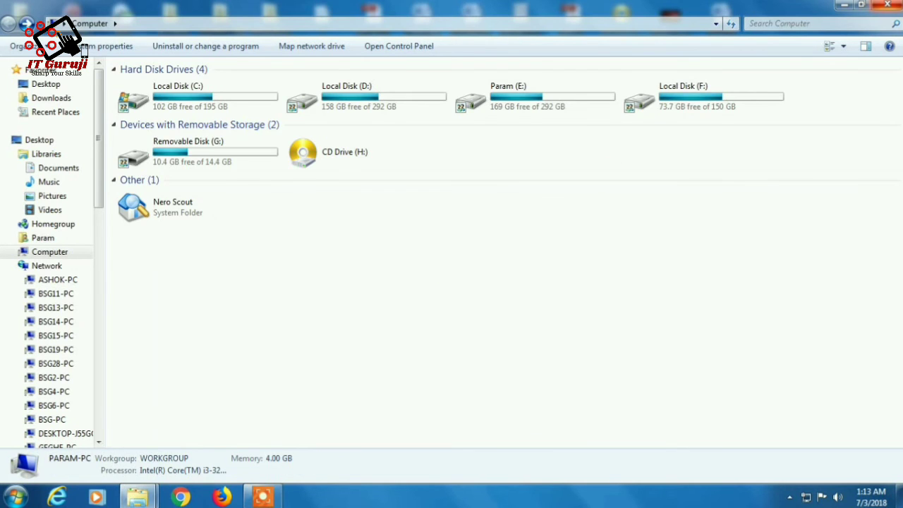
left_click(891, 5)
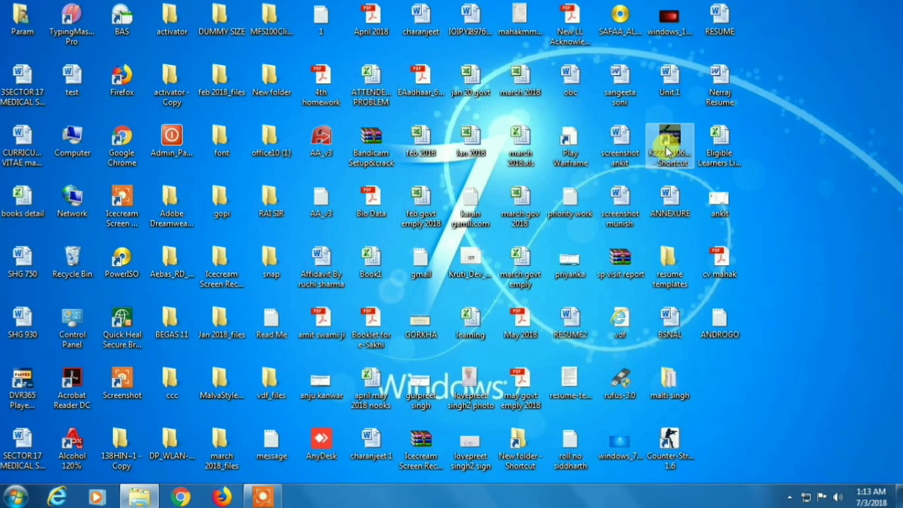
left_click(262, 497)
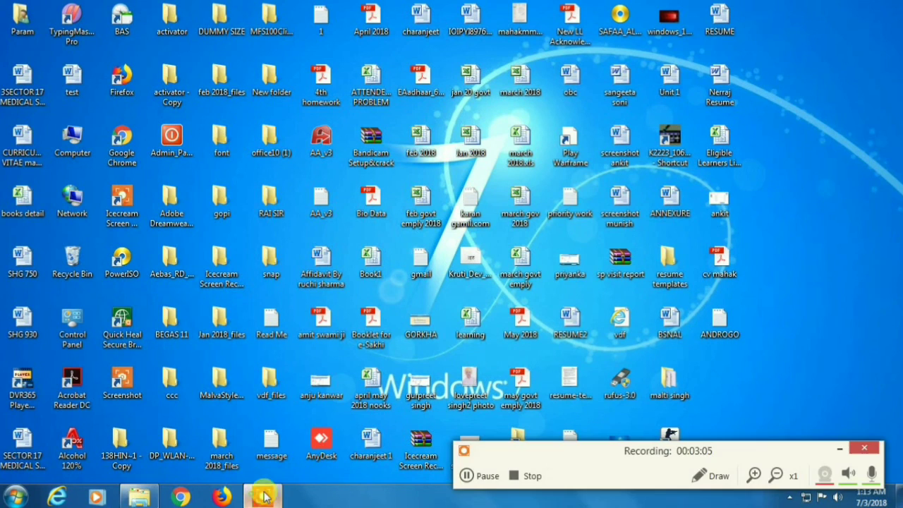
left_click(528, 475)
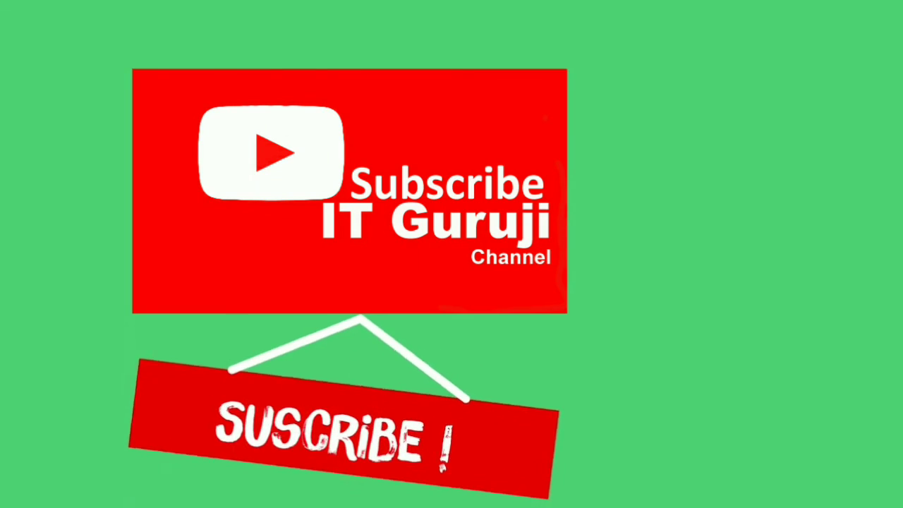